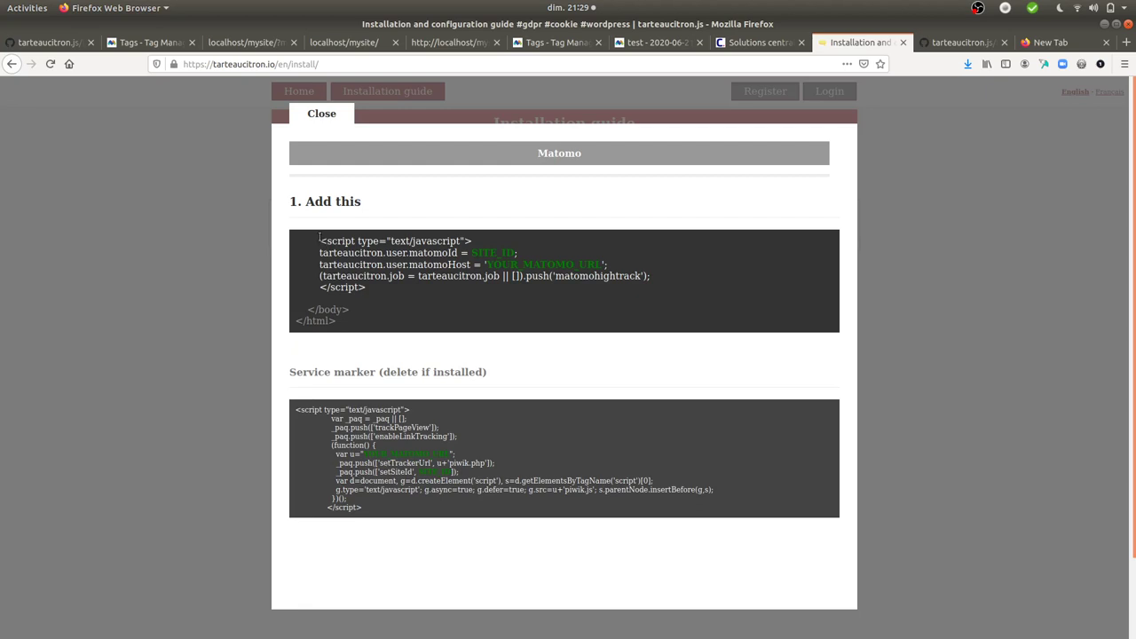
Examine the Matomo script to add and the service marker script to delete in the tarteaucitron installation guide
left_click_drag(320, 238, 375, 290)
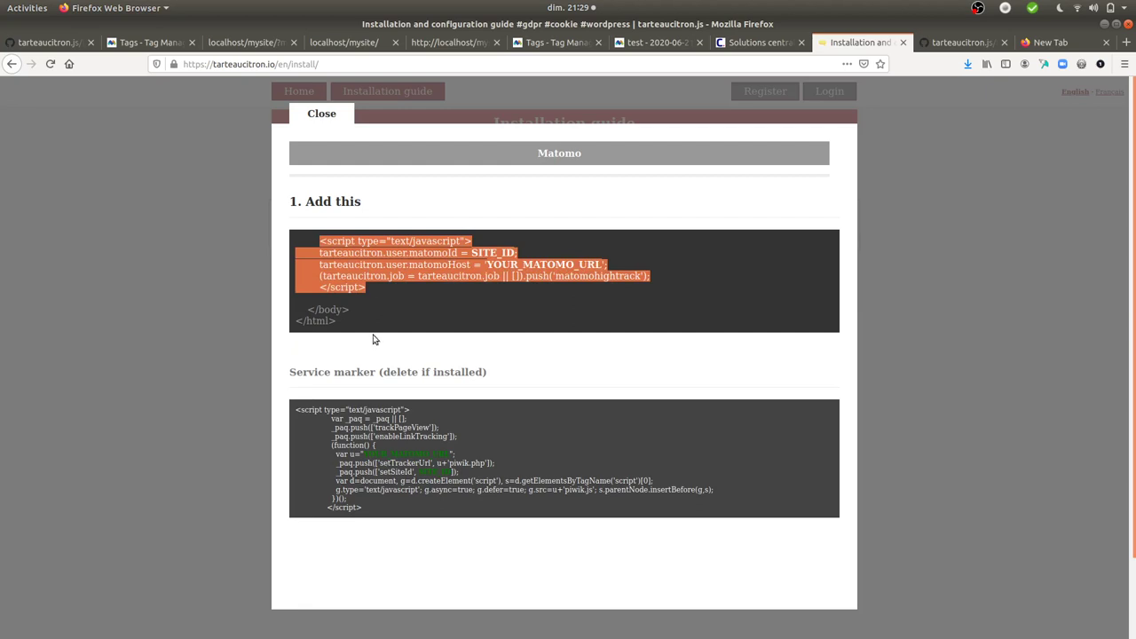
mouse_move(298, 410)
left_mouse_down()
mouse_move(714, 492)
mouse_move(373, 515)
left_mouse_up()
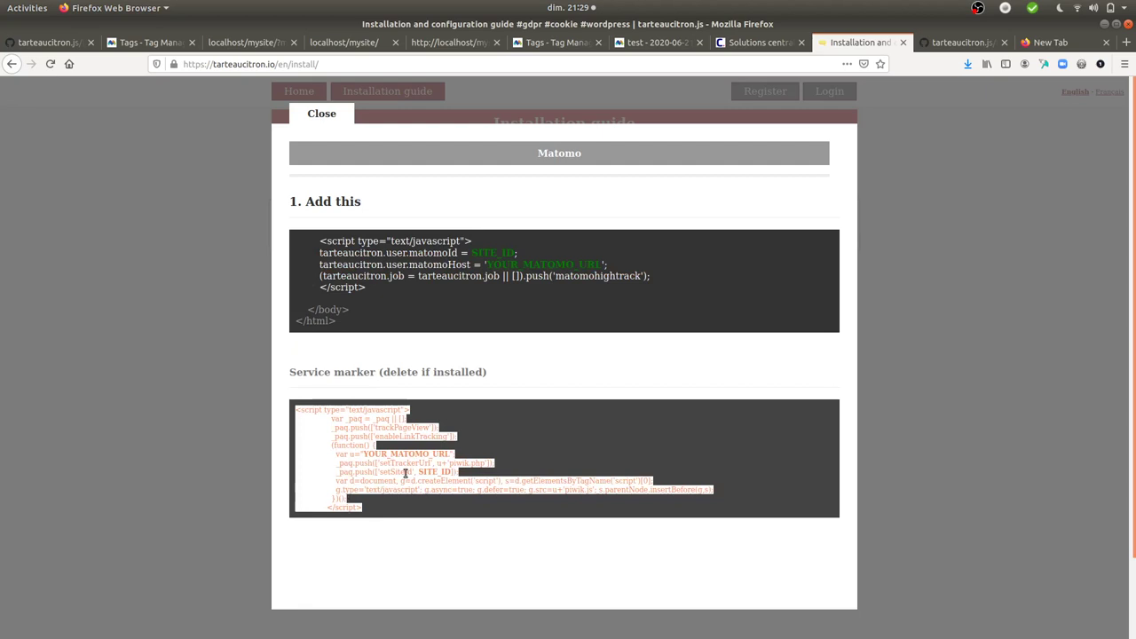
left_click(302, 407)
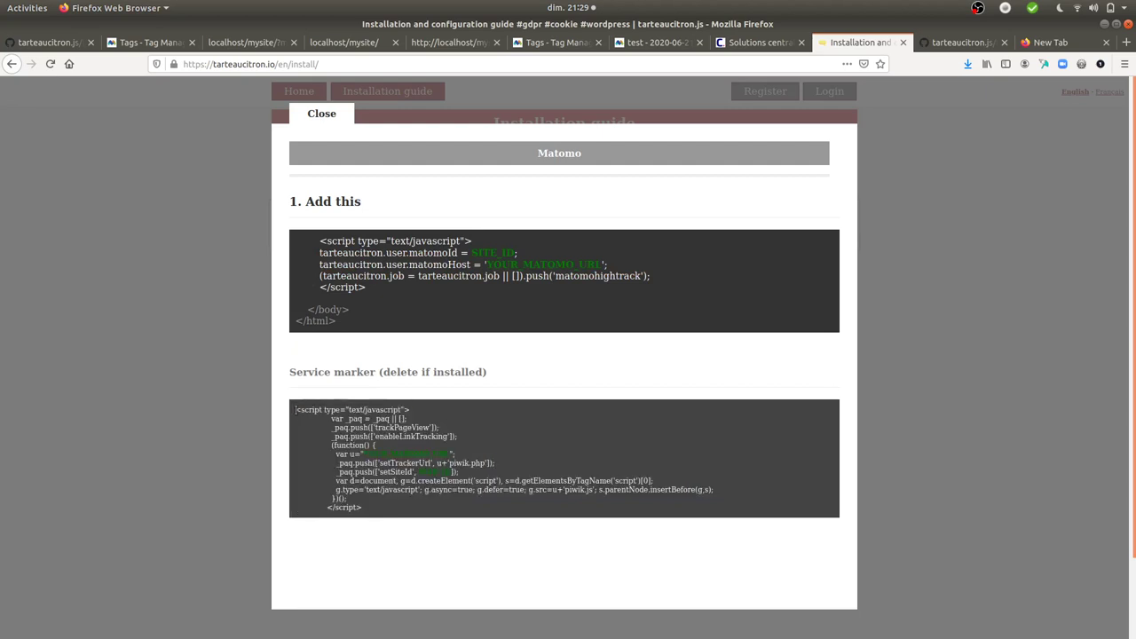
left_click_drag(296, 408, 388, 520)
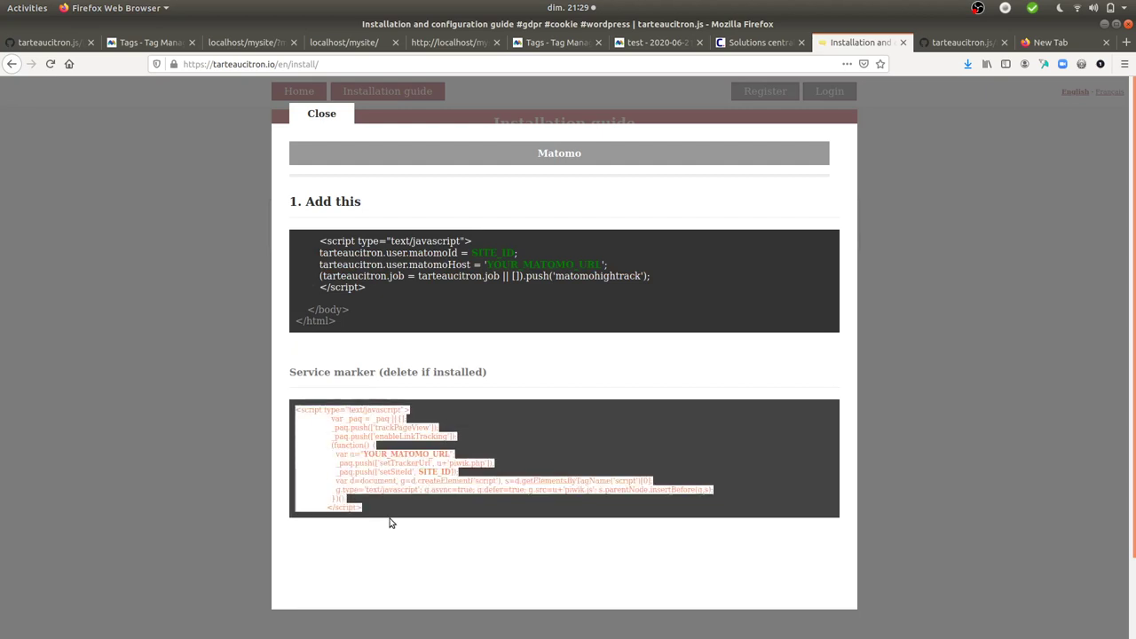
left_click(368, 257)
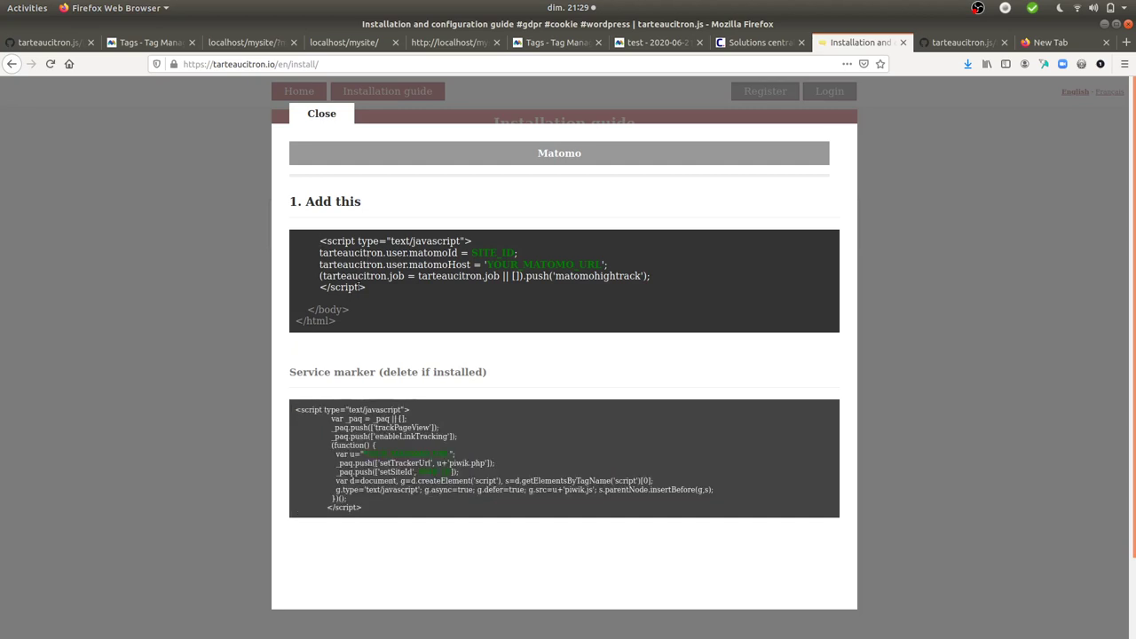
Review the Custom HTML code of the Matomo Analytics tag and open the Google Analytics tag in Matomo Tag Manager
left_click(550, 45)
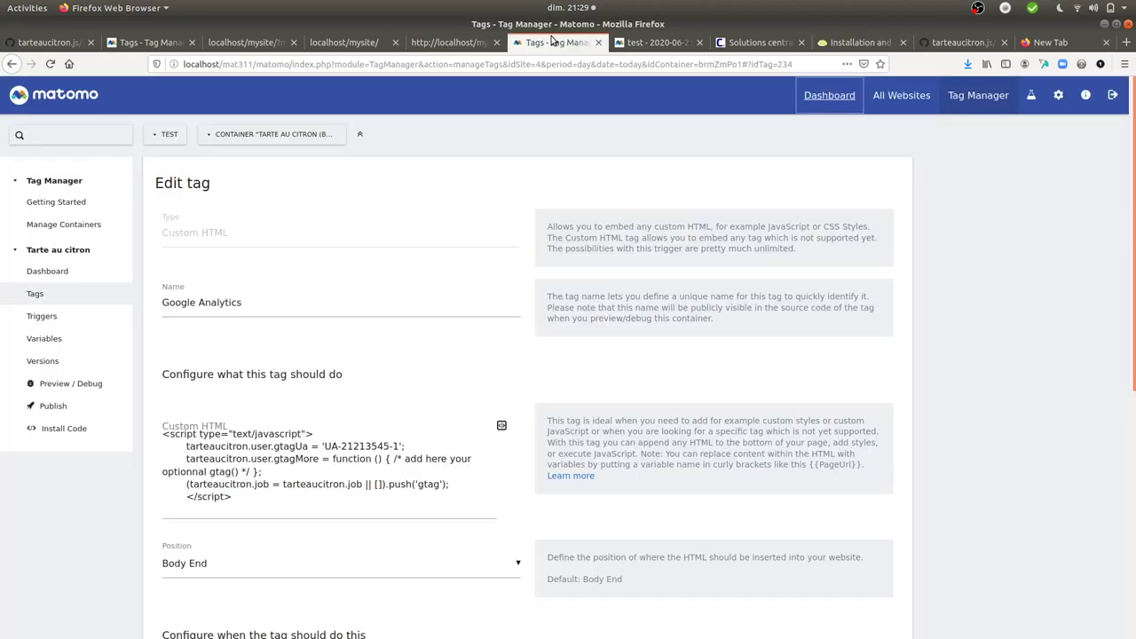
left_click(59, 298)
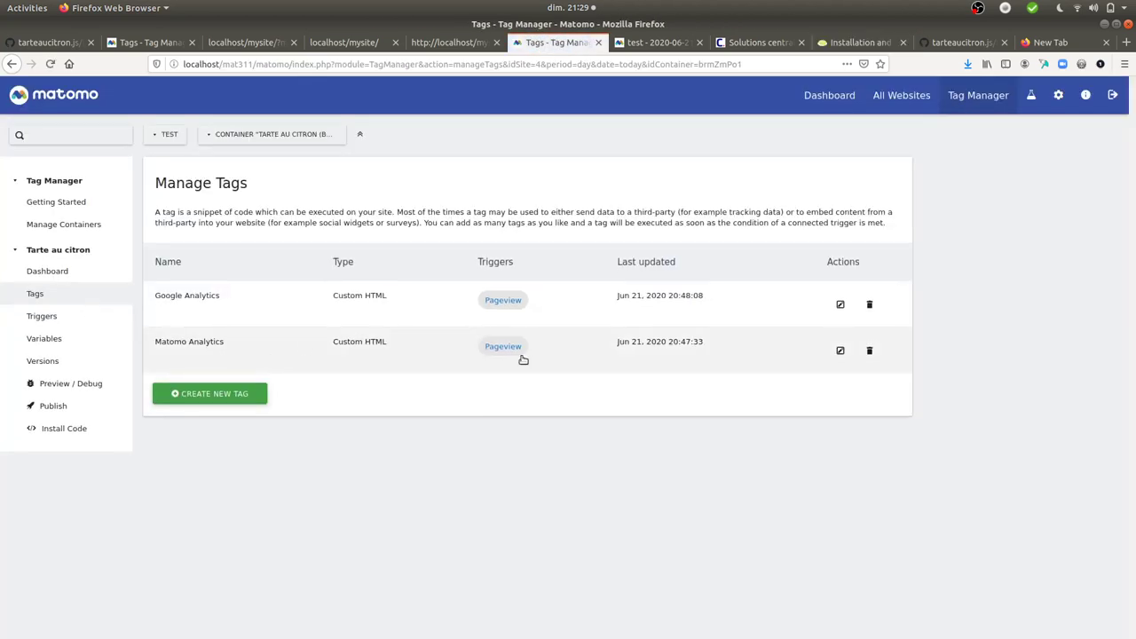
left_click(840, 350)
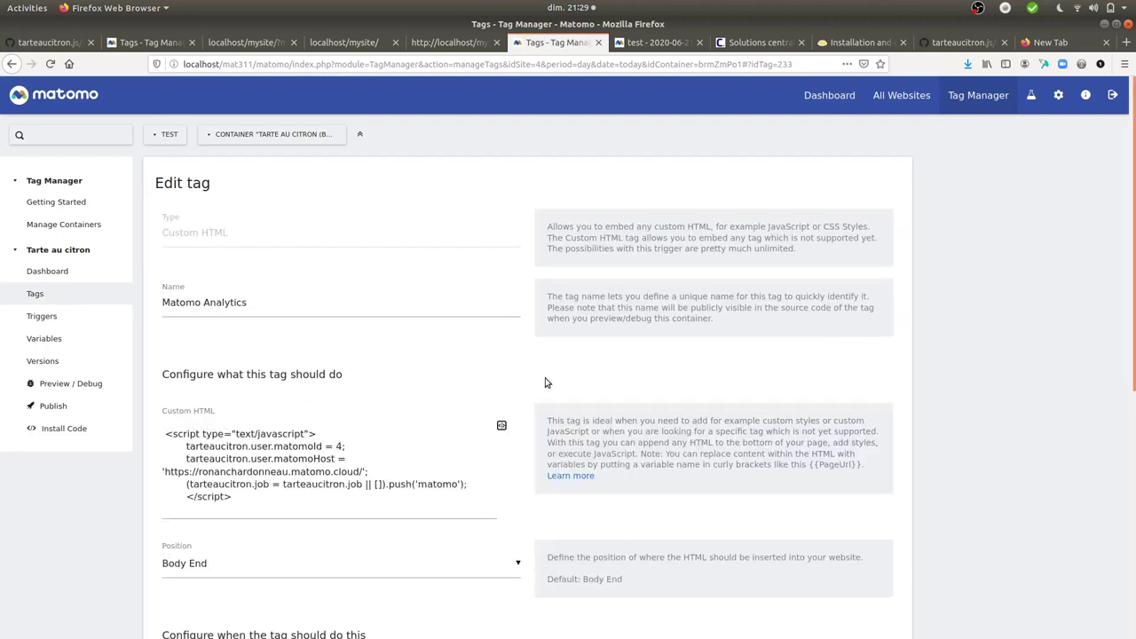
left_click_drag(251, 505, 149, 418)
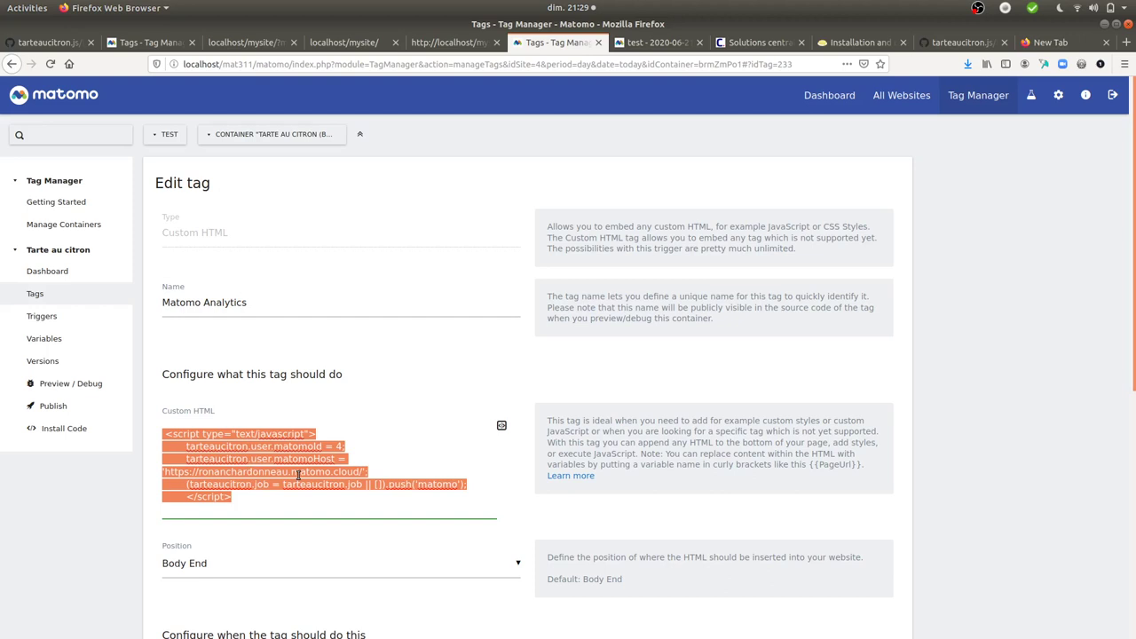
left_click(71, 304)
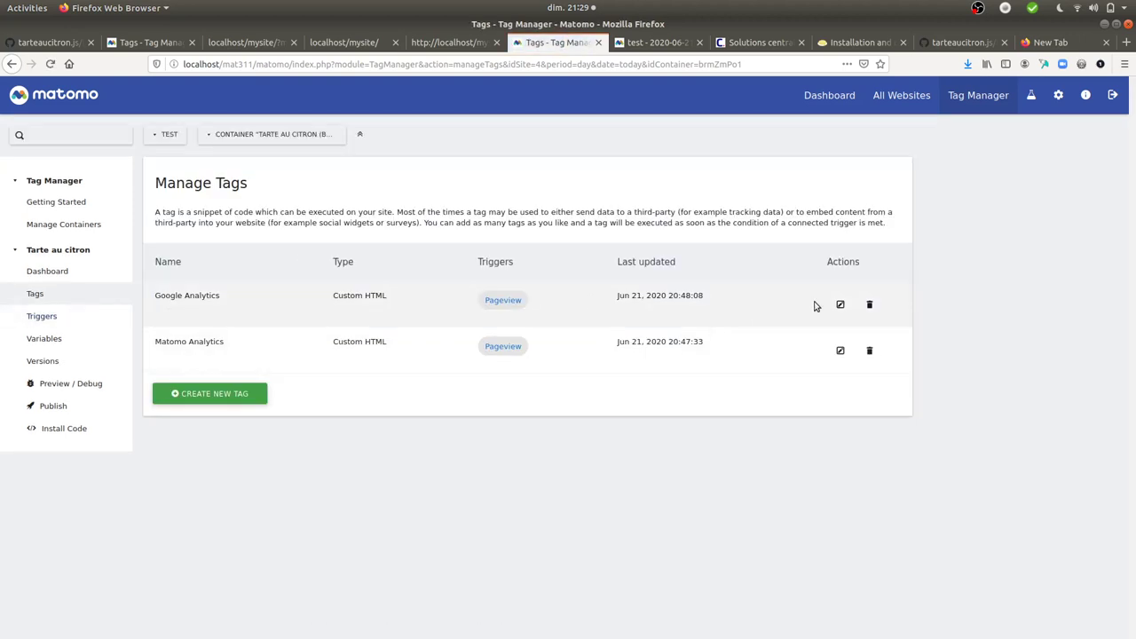
left_click(839, 305)
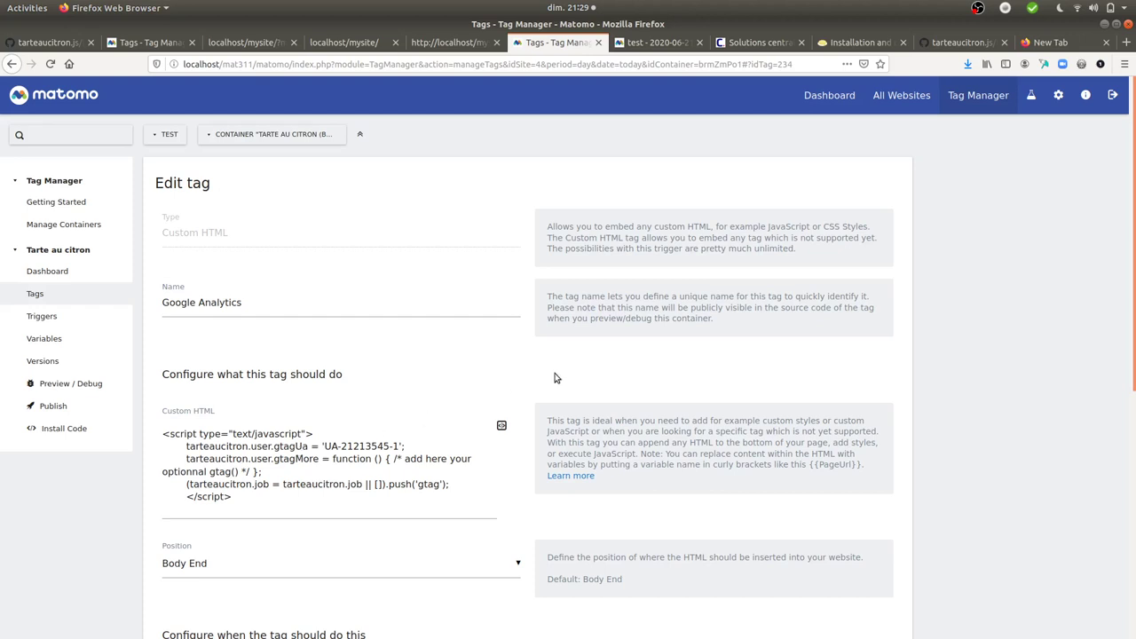
Switch to Chromium, reload localhost/mysite/, and personalize the cookie choices to deny Google Analytics (gtag.js) and allow Matomo
left_click(20, 583)
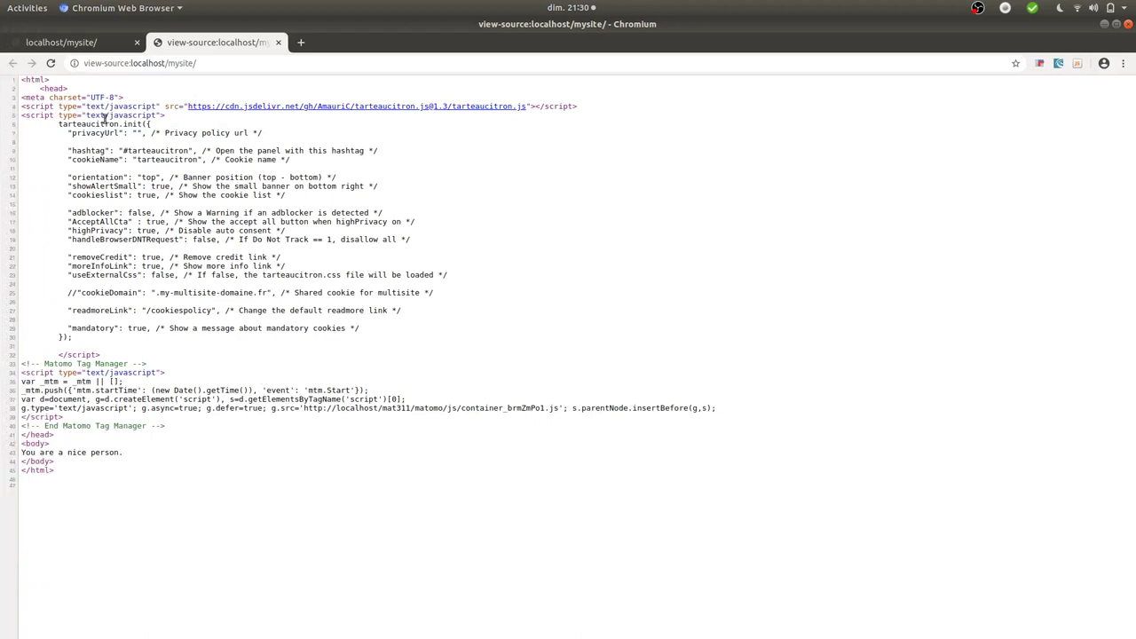
left_click(57, 44)
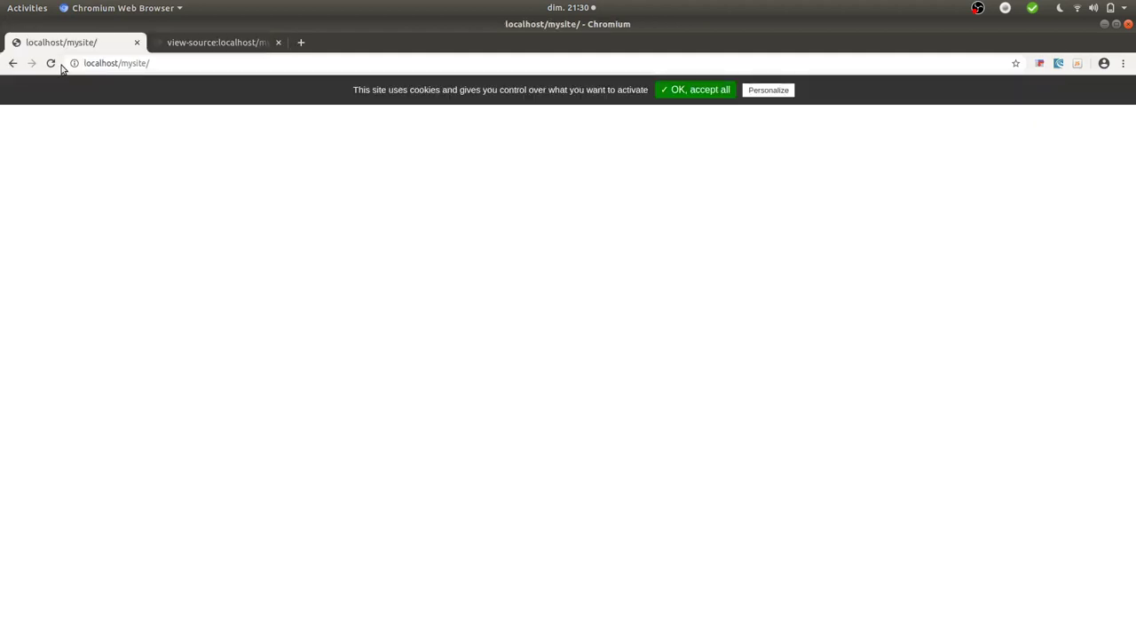
left_click(50, 63)
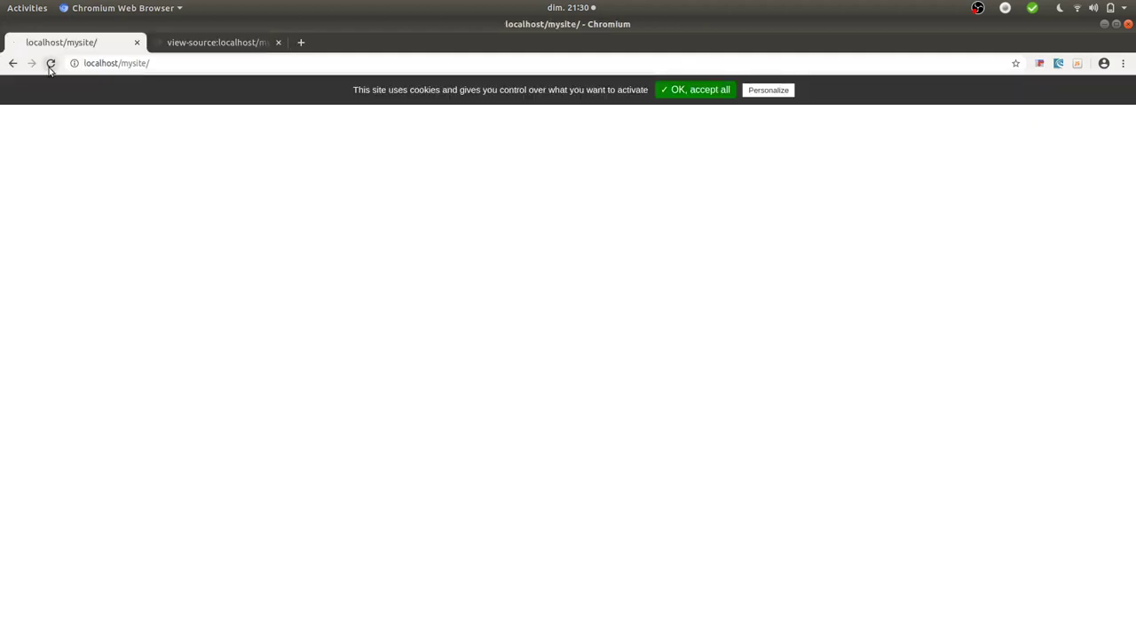
left_click(777, 91)
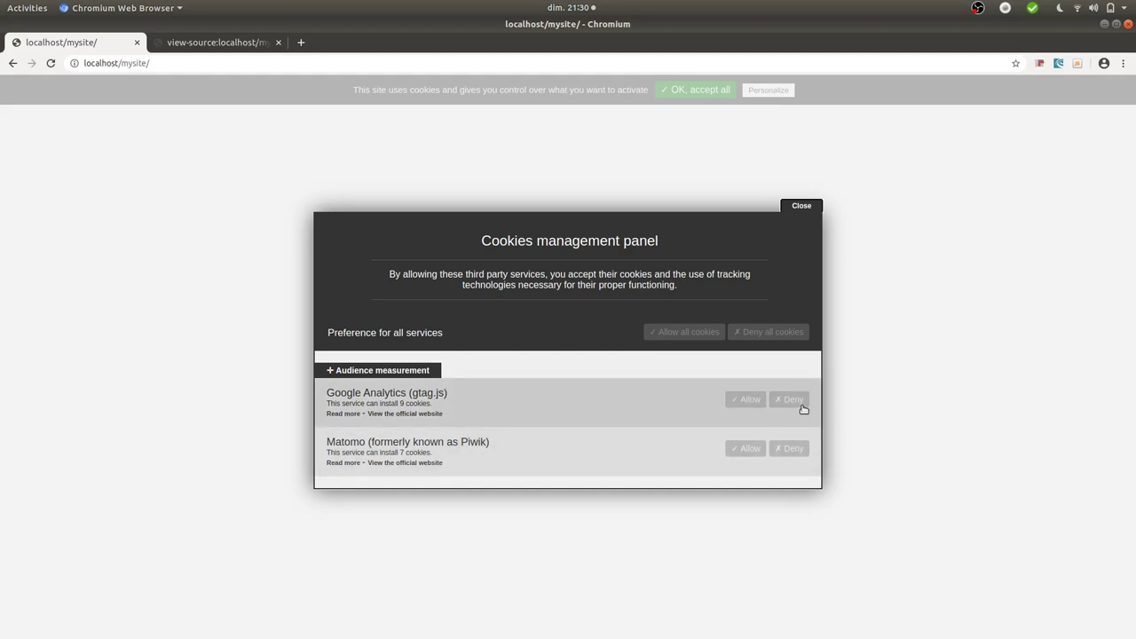
left_click(795, 401)
left_click(750, 449)
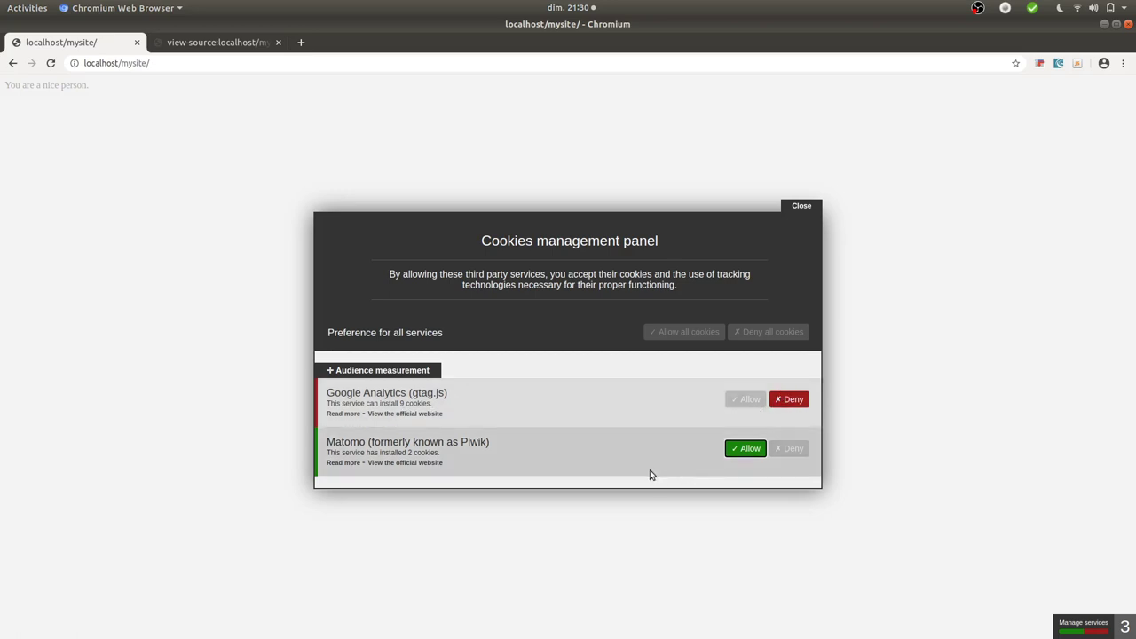
Deny Matomo and all other cookies in the cookies management panel, and close the panel
left_click(788, 449)
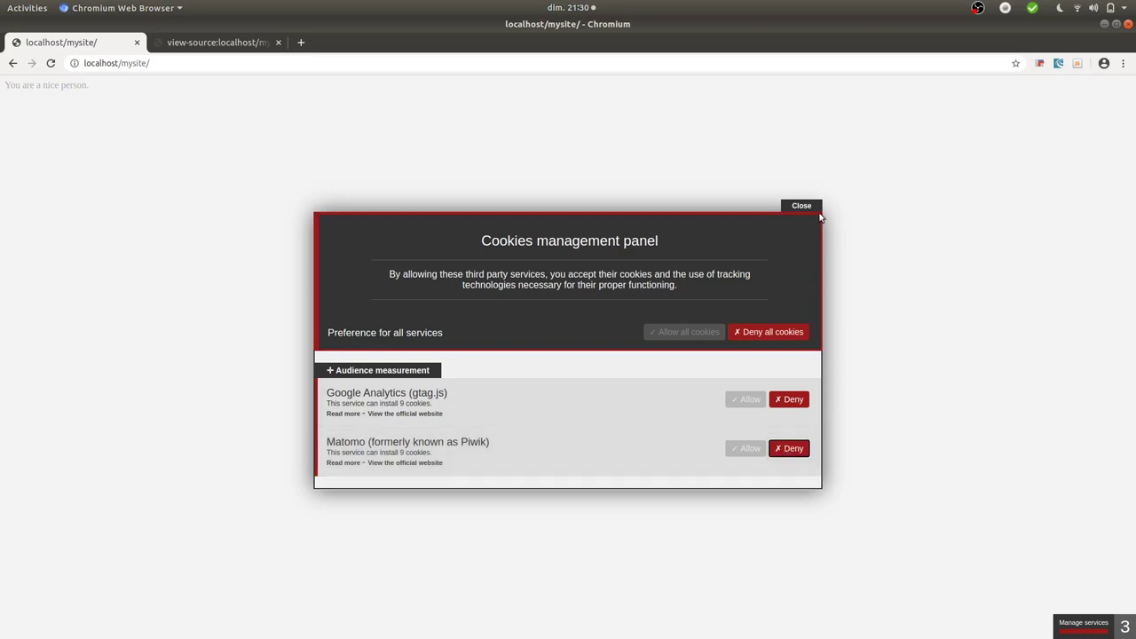
left_click(793, 333)
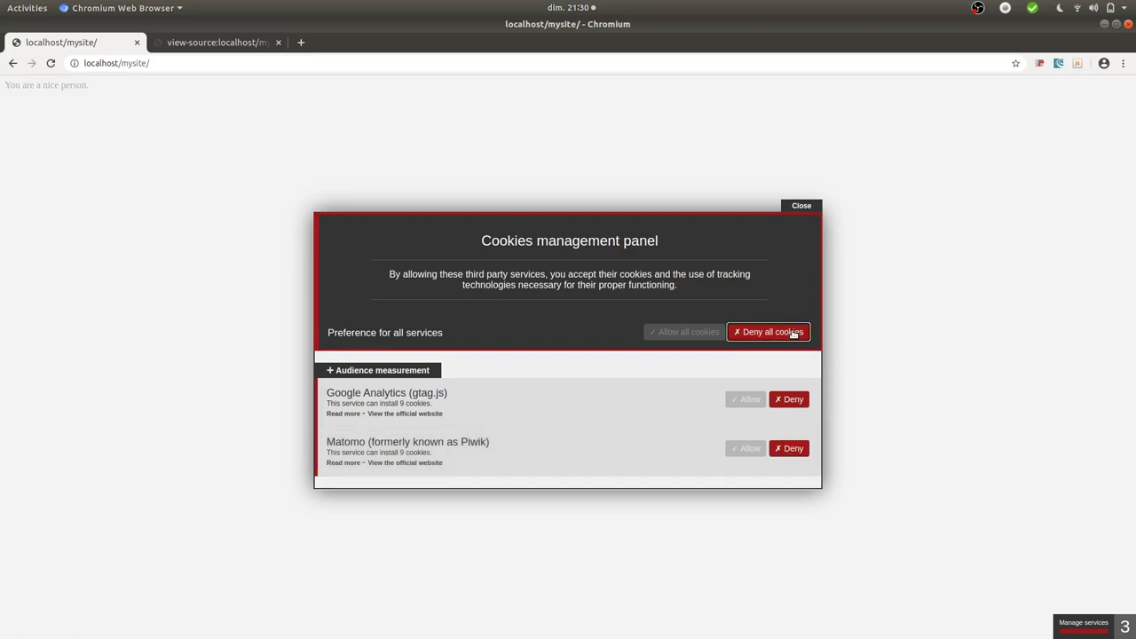
left_click(801, 206)
Inspect the page's network activity with the piwik search term cleared, reloading the page to record its requests
right_click(618, 252)
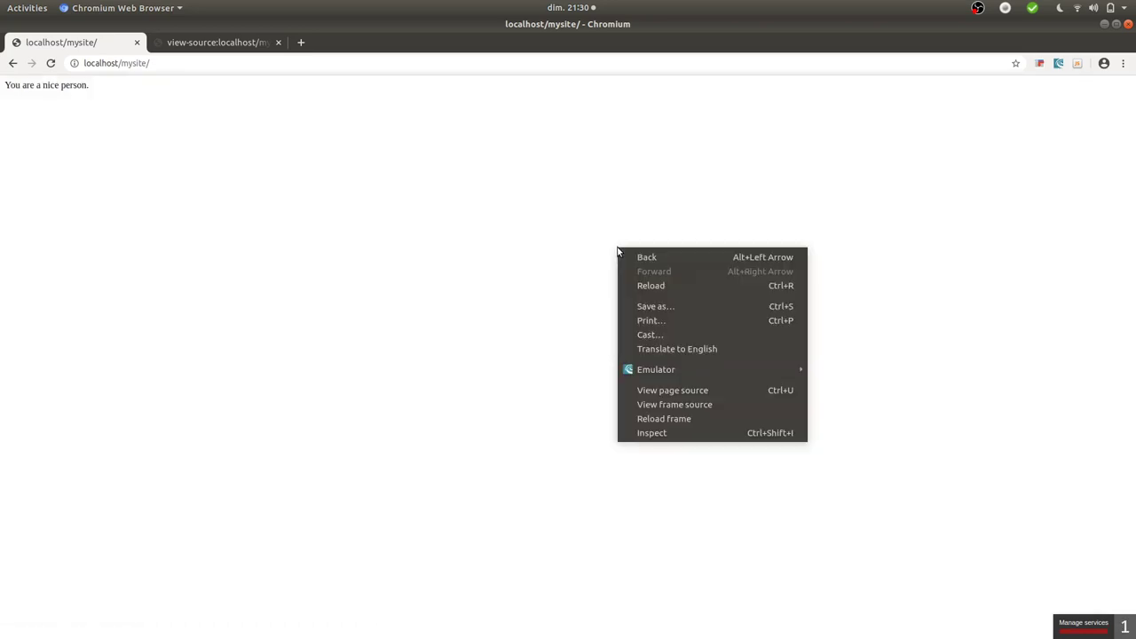
left_click(661, 434)
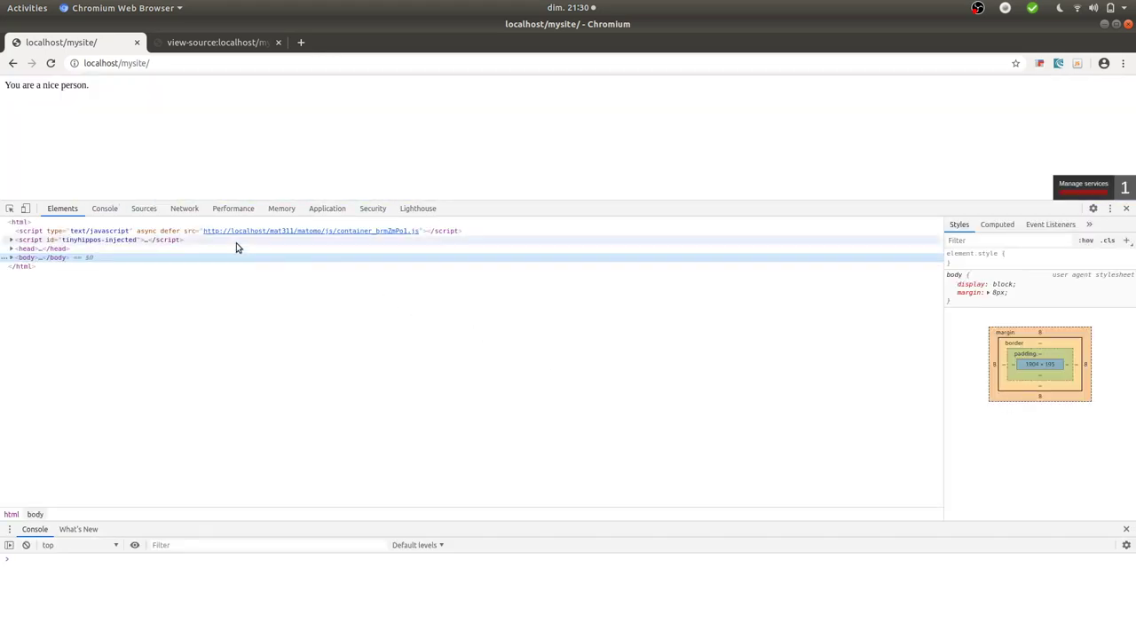
left_click(186, 209)
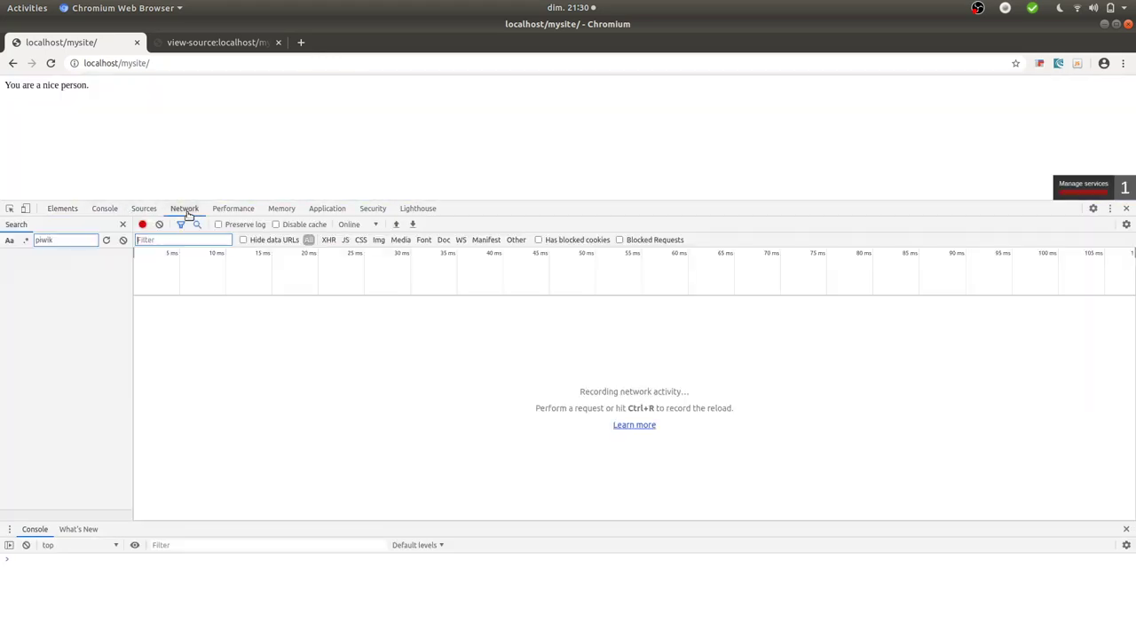
left_click(123, 240)
left_click(51, 64)
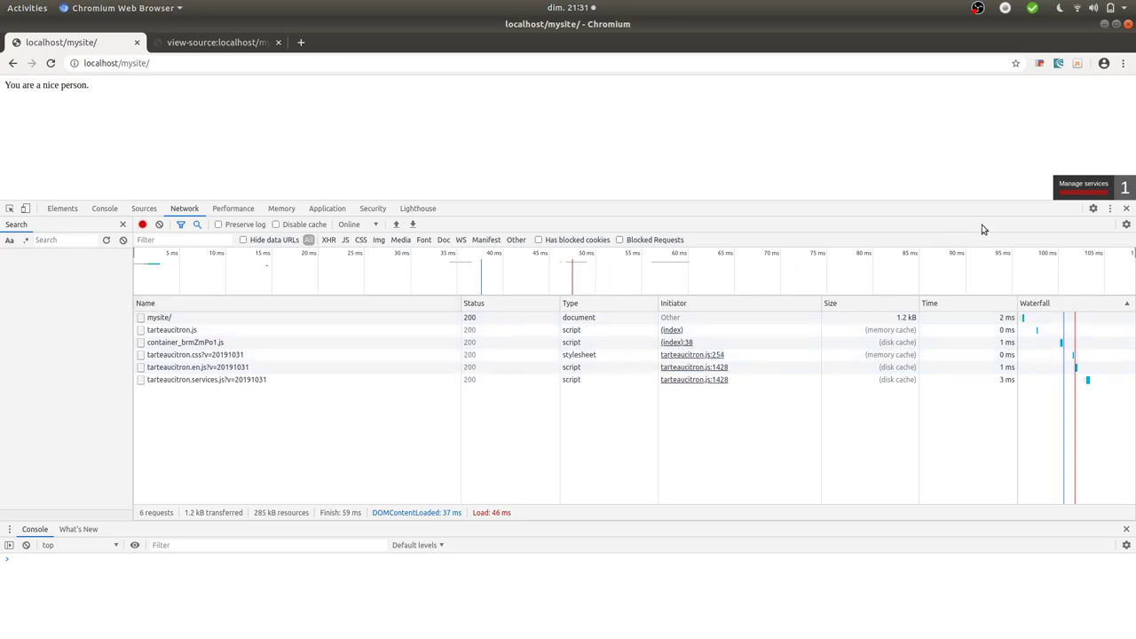
Check the site's cookie list, allow Matomo in the cookies management panel, and close the panel
left_click(1122, 188)
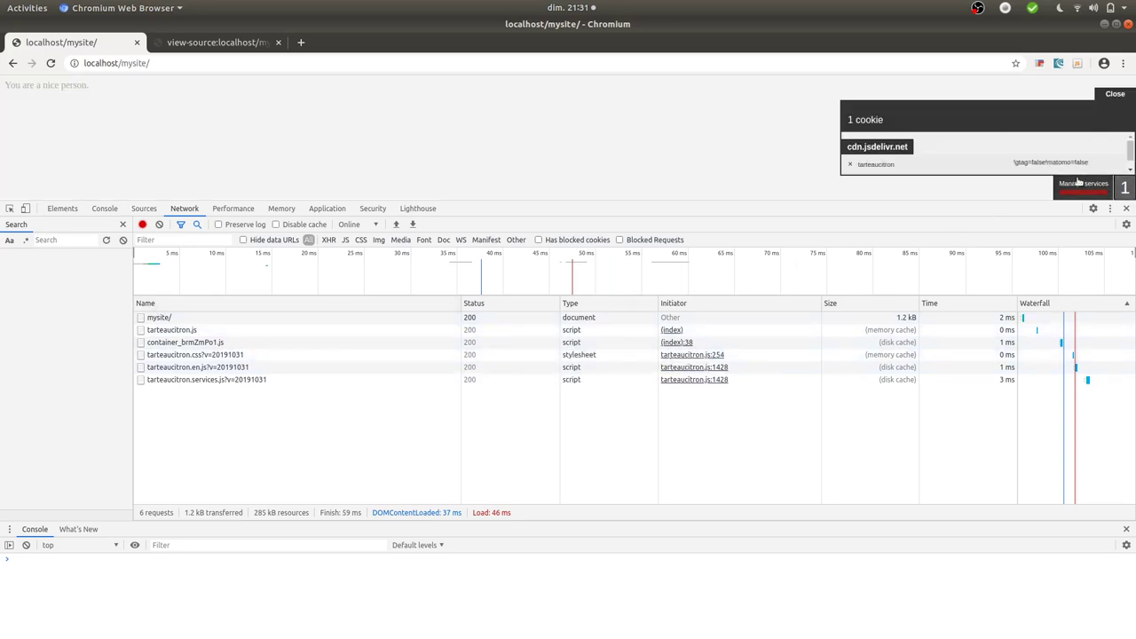
left_click(1081, 184)
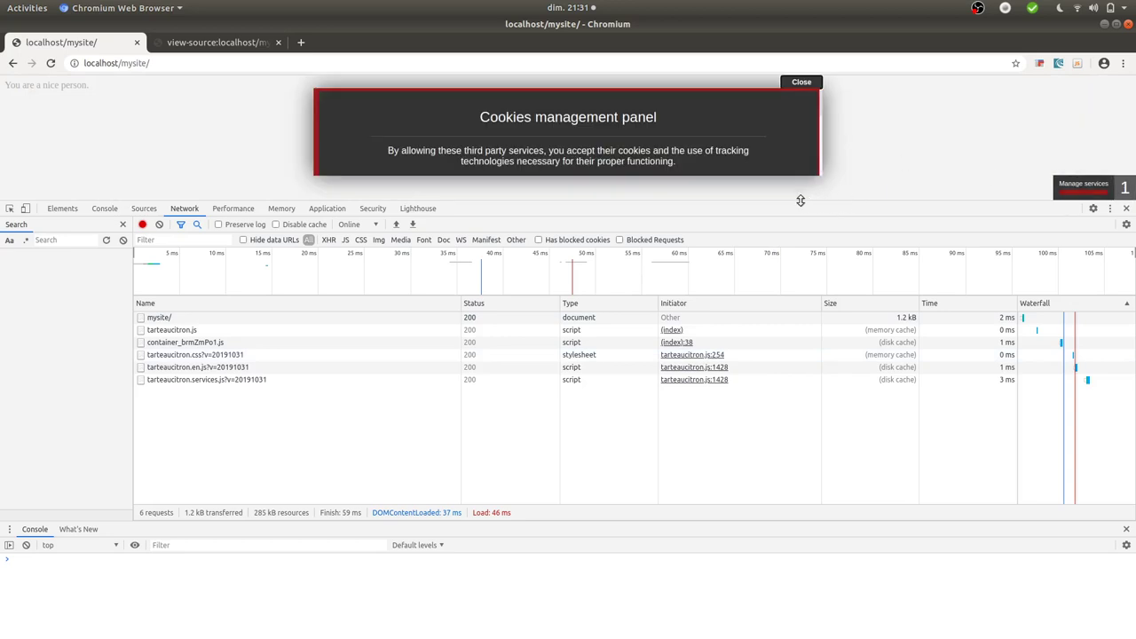
left_click_drag(818, 202, 816, 444)
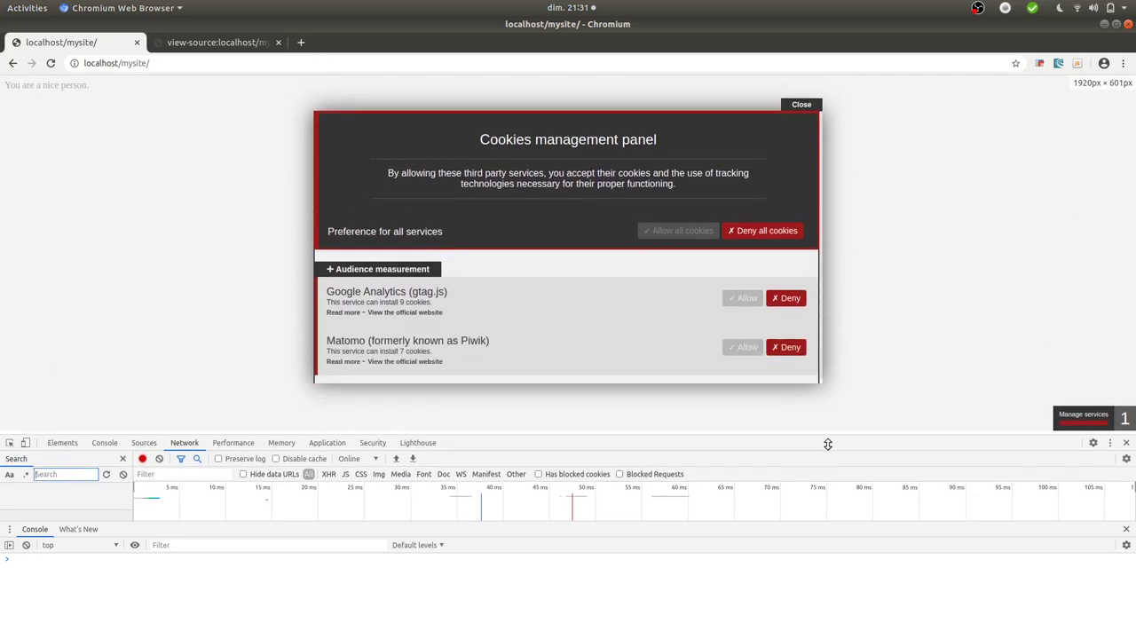
left_click(750, 351)
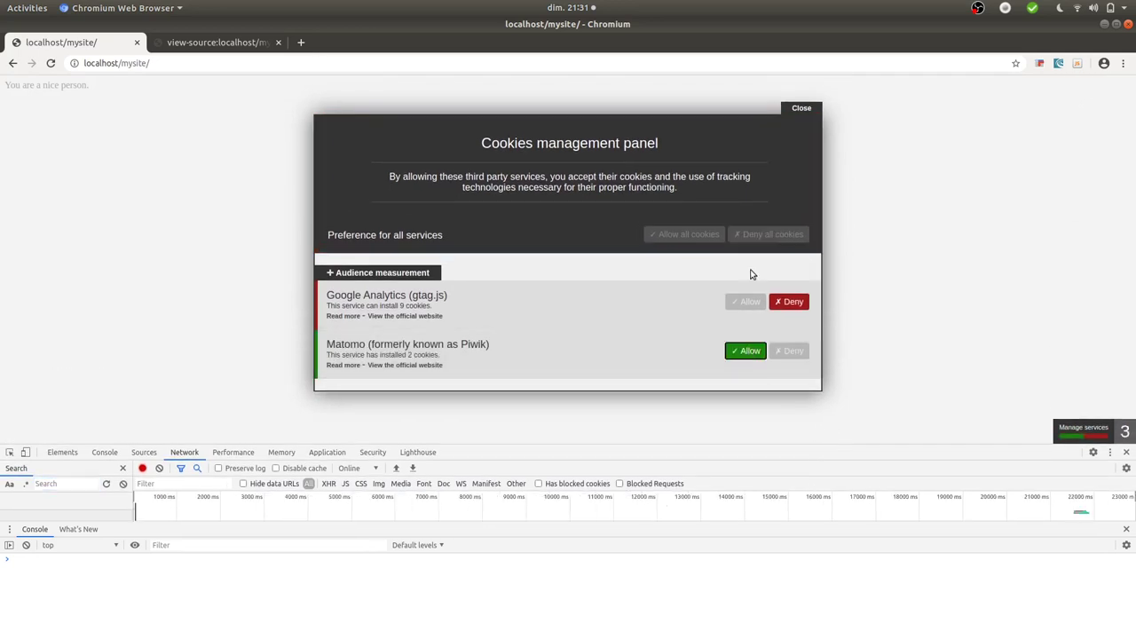
left_click(801, 108)
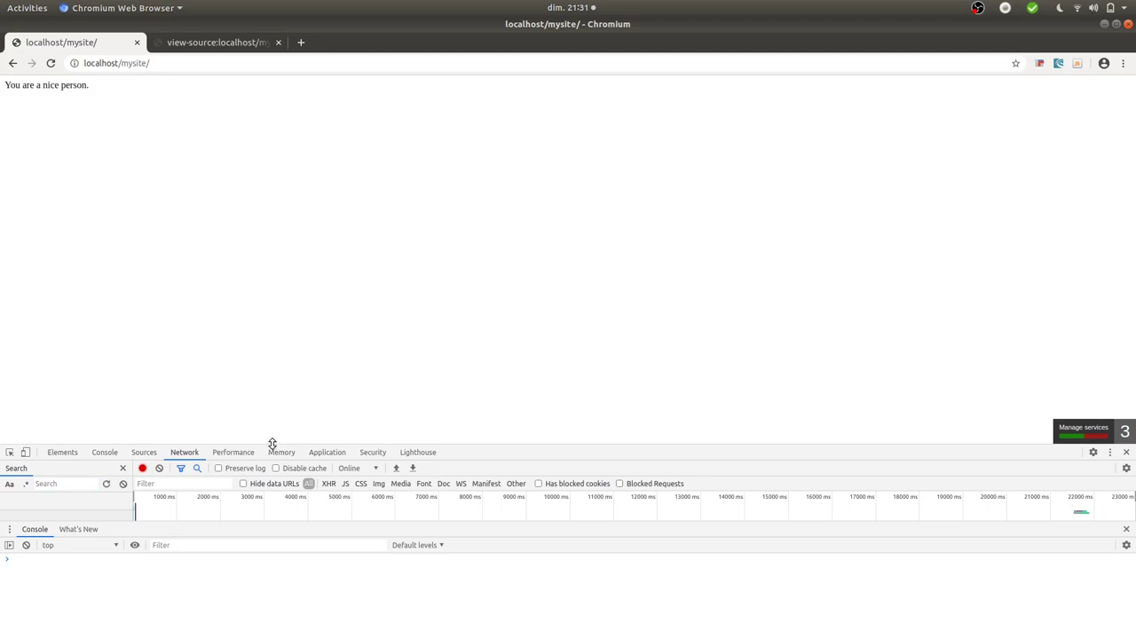
Examine the recorded piwik requests in an enlarged network log, and review the service choices with the developer tools closed
left_click_drag(272, 443, 250, 210)
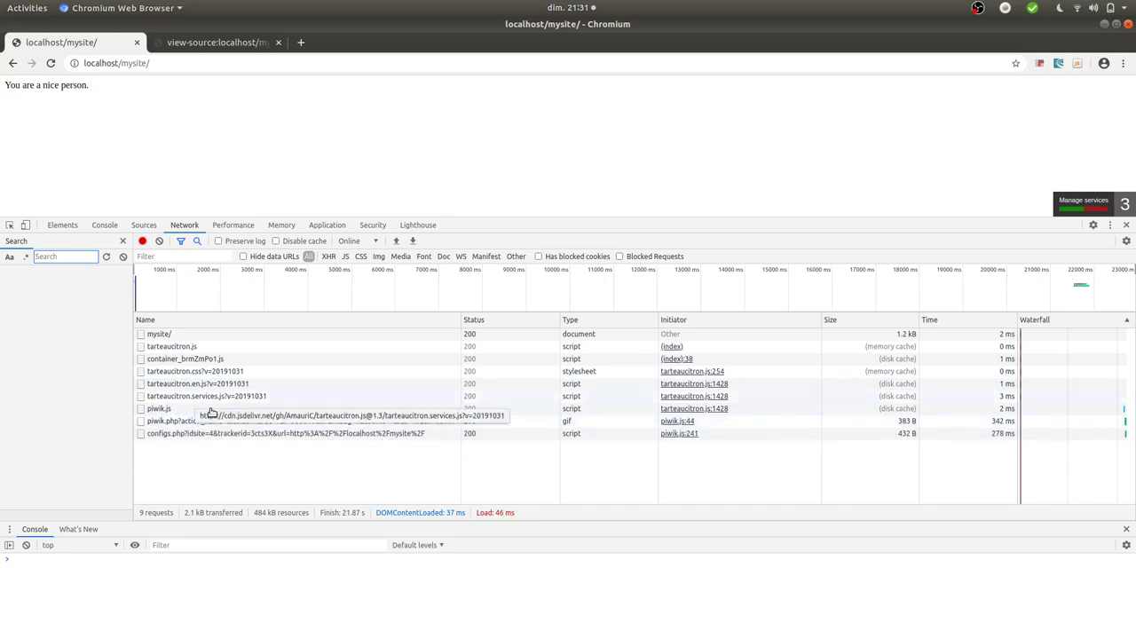
left_click(507, 186)
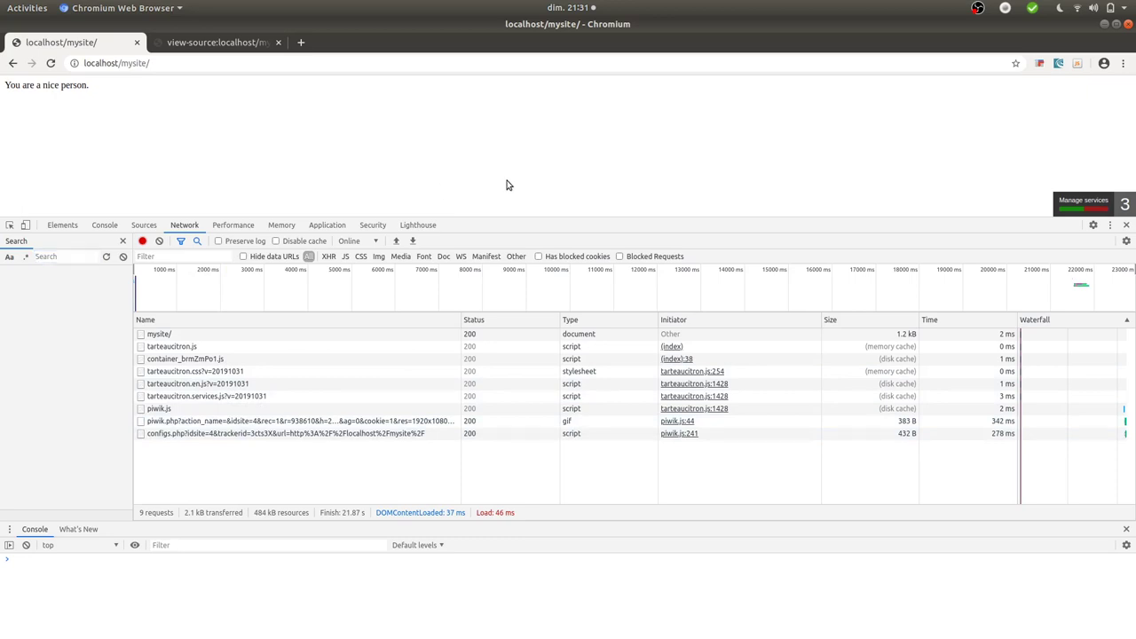
left_click(1083, 206)
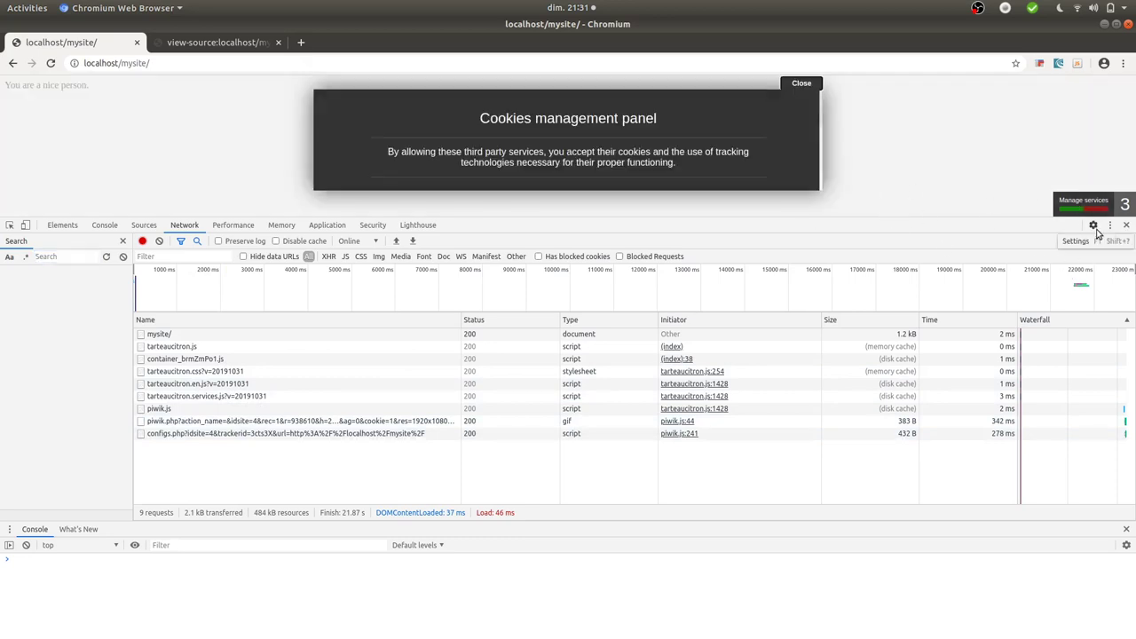
left_click(1126, 224)
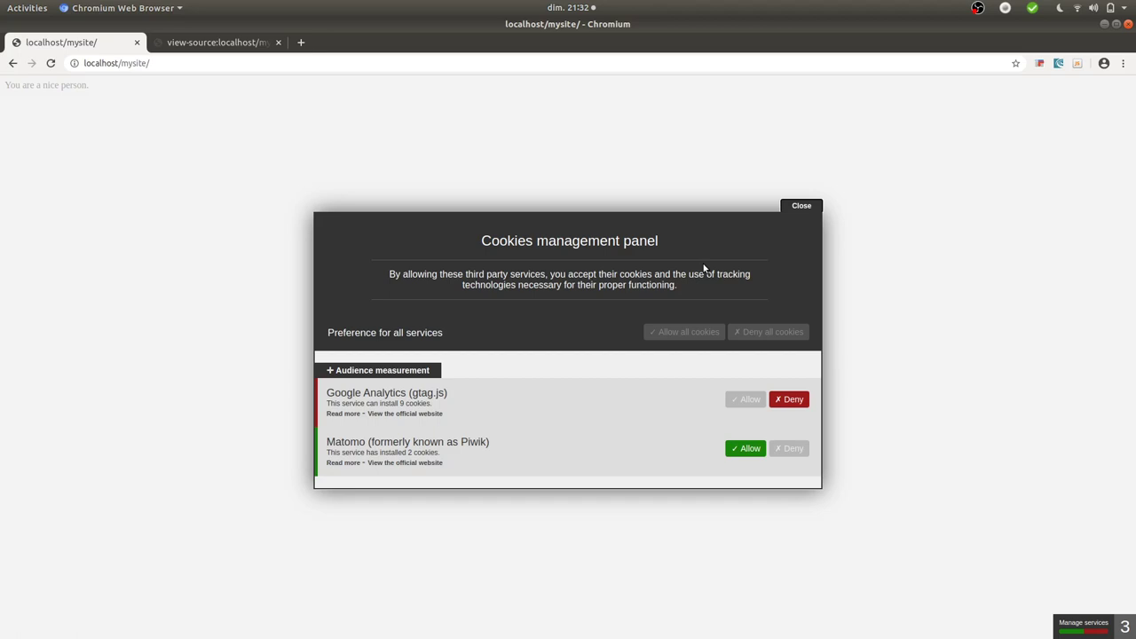
left_click(801, 209)
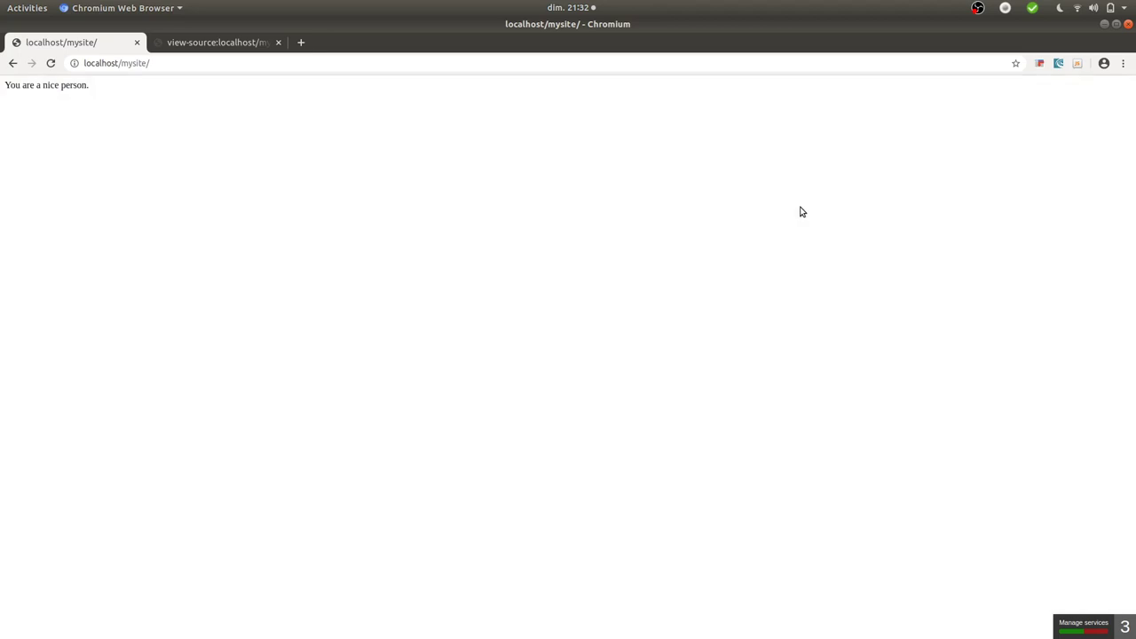
Inspect the test page and open its JavaScript console
right_click(600, 229)
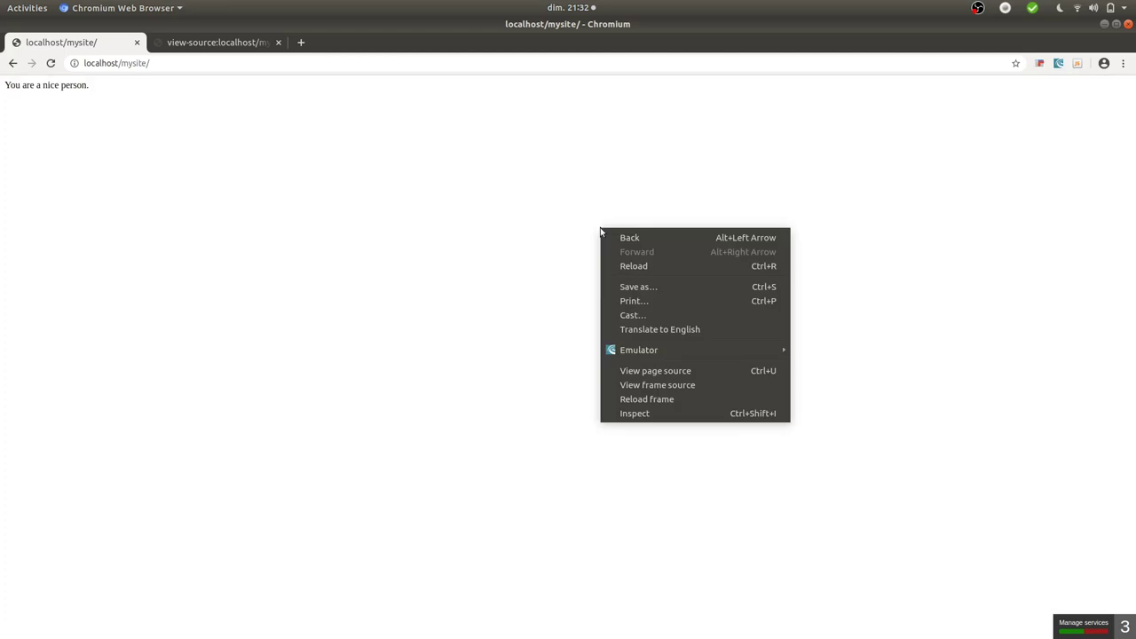
left_click(641, 413)
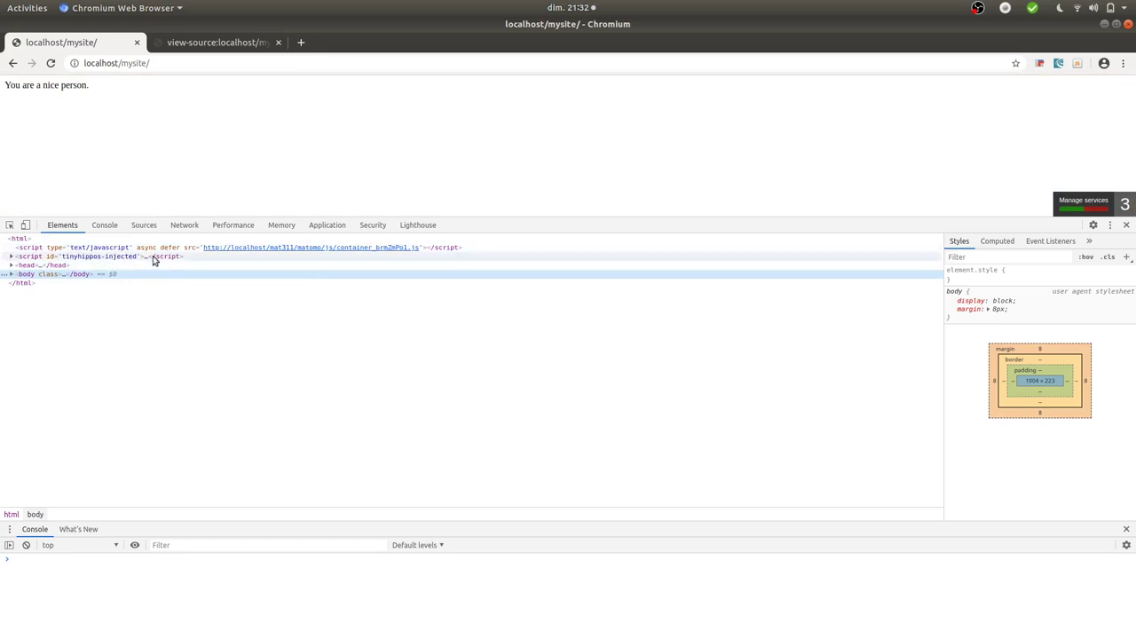
left_click(111, 227)
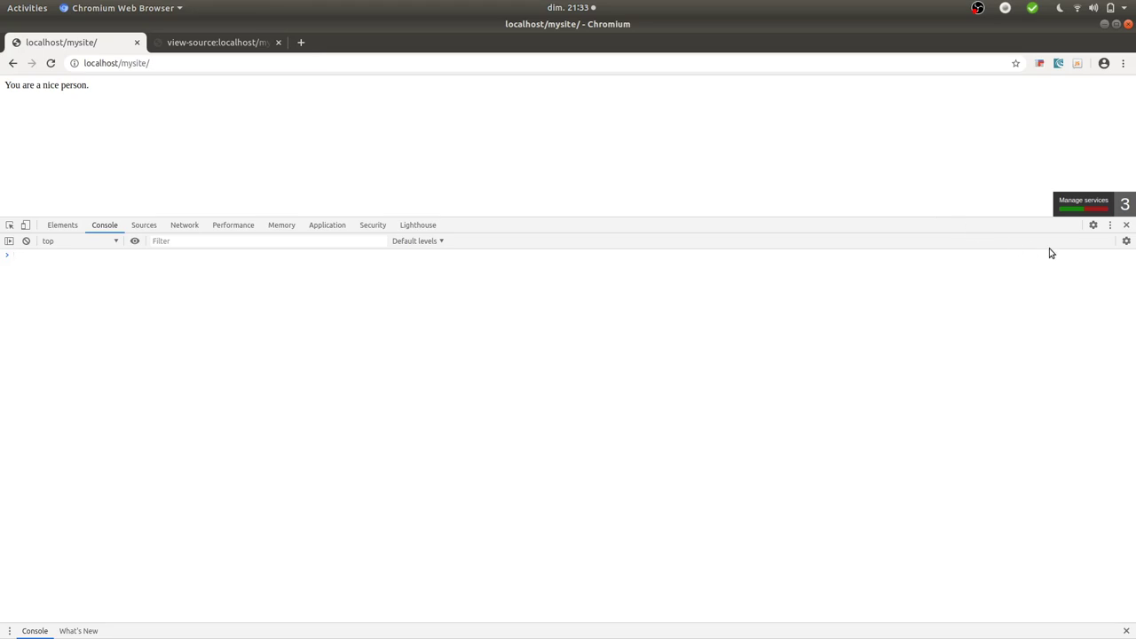
Switch to Firefox and close the Matomo code window to return to the service list in the tarteaucitron installation guide
mouse_move(4, 196)
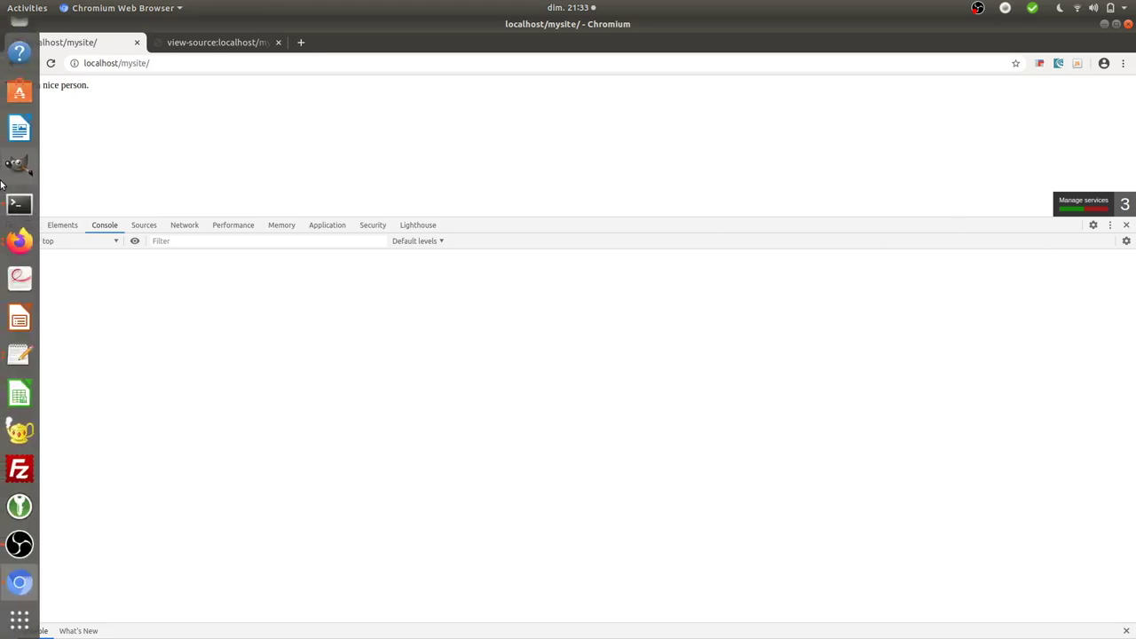
left_click(19, 238)
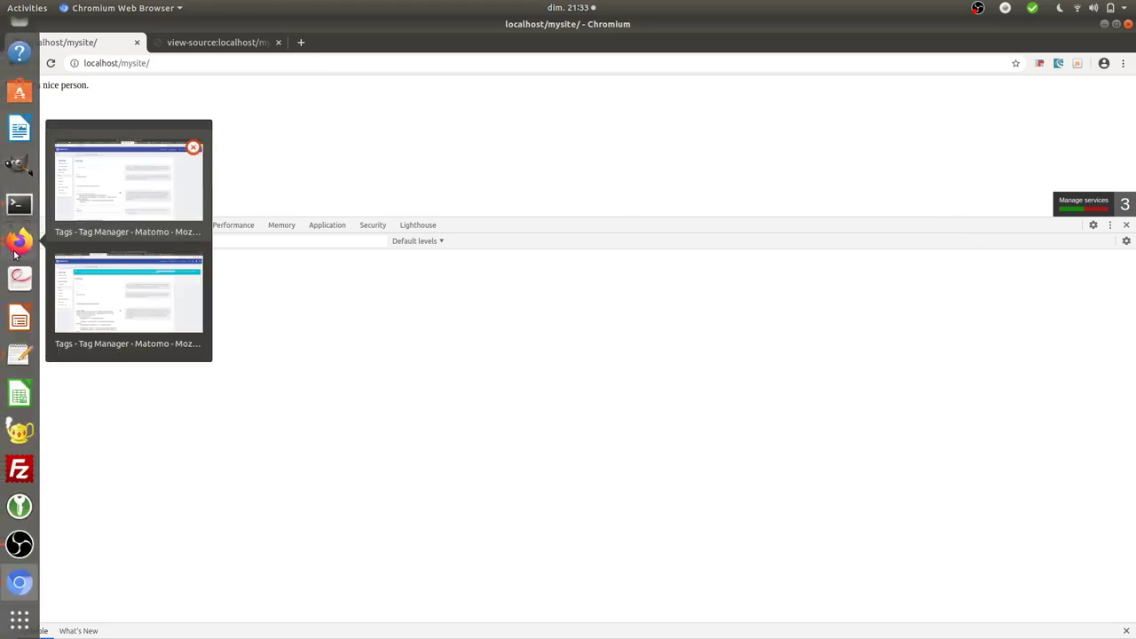
left_click(145, 211)
left_click(848, 42)
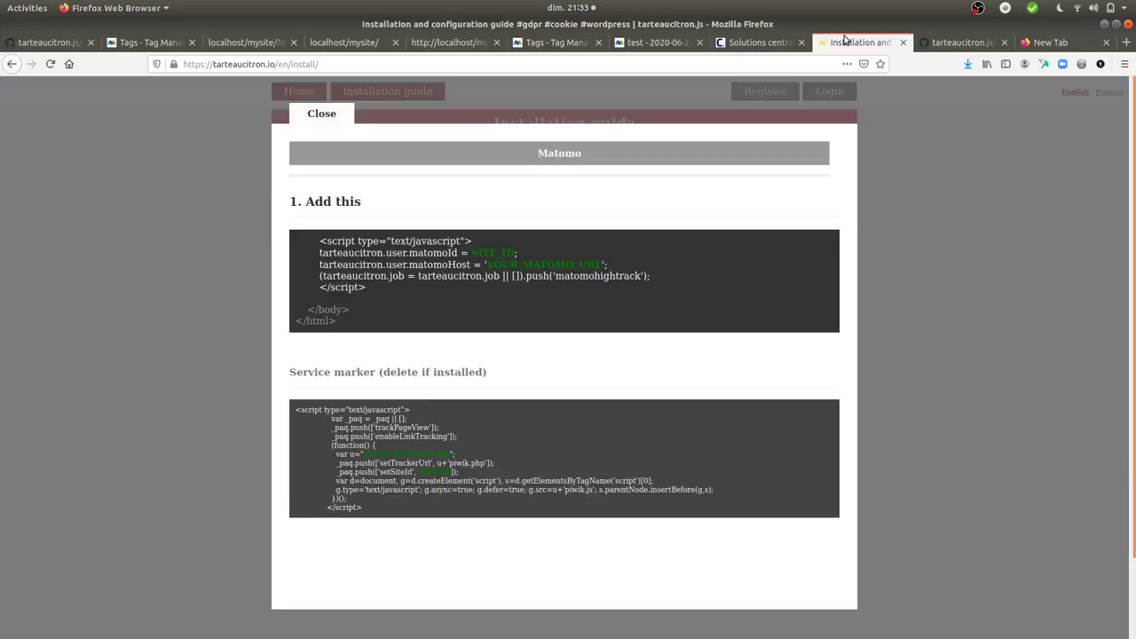
left_click(323, 118)
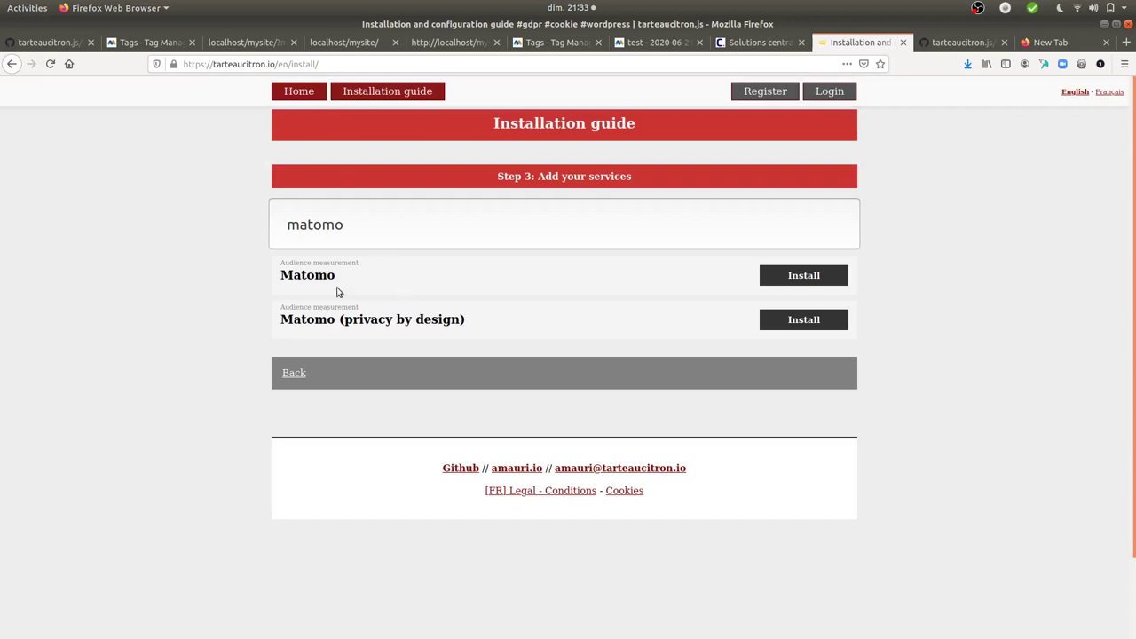